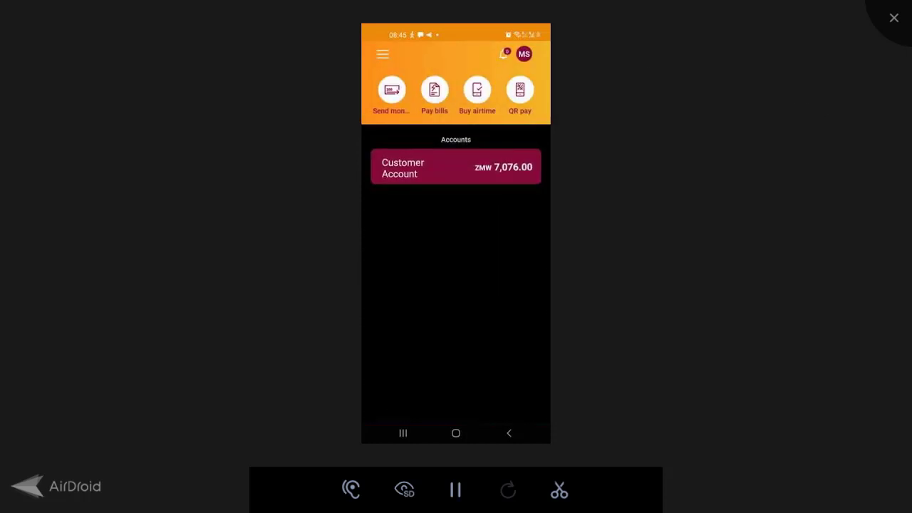
- From the main menu, open Send Money and start a new transfer to another user
{"action": "left_click", "coordinate": [398, 61]}
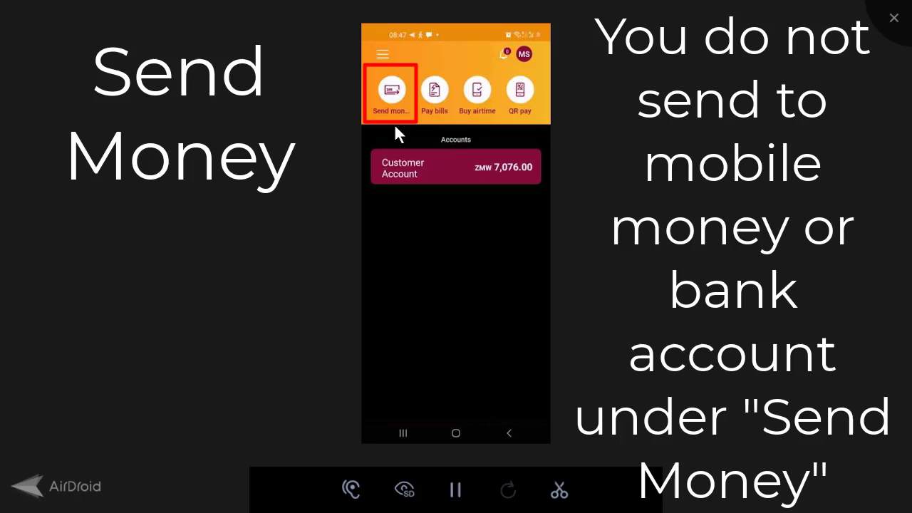
{"action": "left_click", "coordinate": [394, 123]}
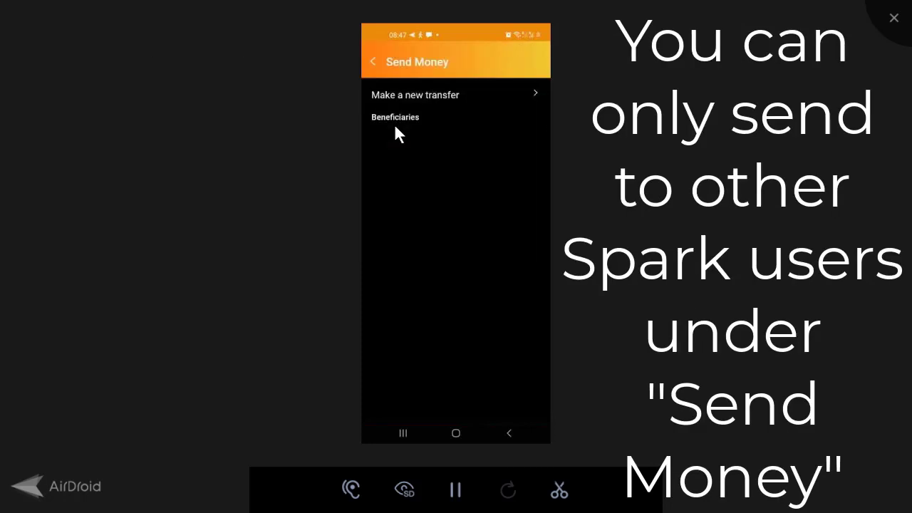
{"action": "left_click", "coordinate": [395, 126]}
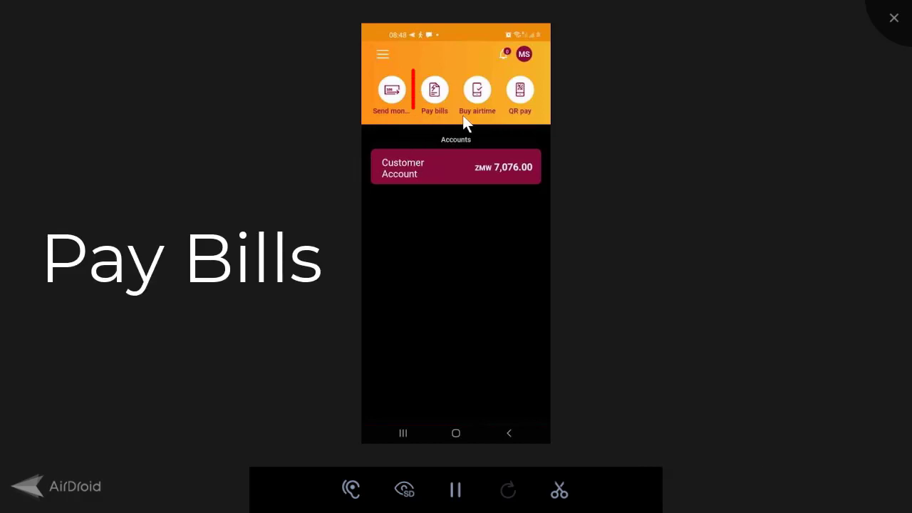
- Open bill payment, start a new biller to view the biller list, then reopen the main menu
{"action": "left_click", "coordinate": [429, 126]}
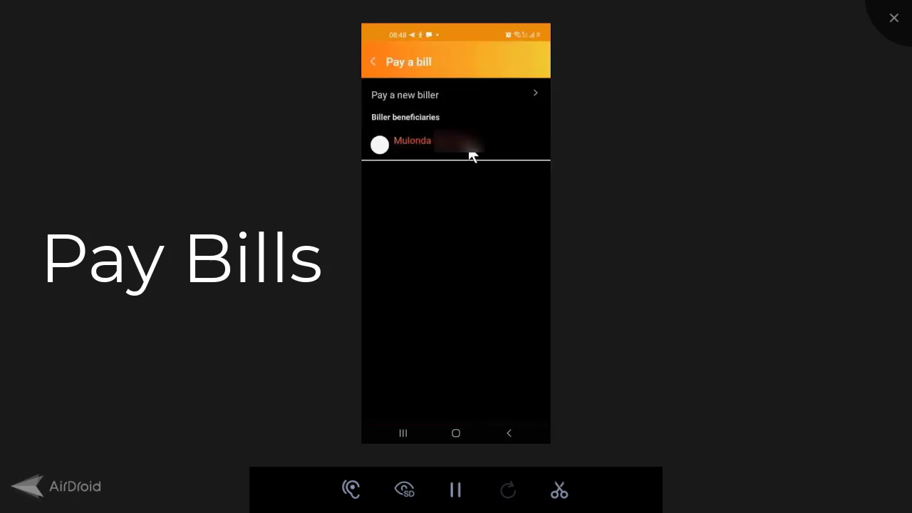
{"action": "left_click", "coordinate": [426, 99]}
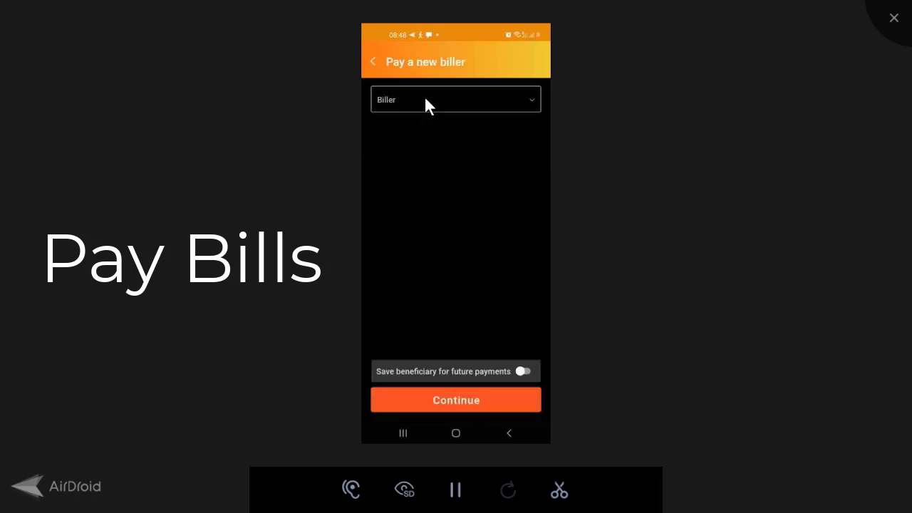
{"action": "left_click", "coordinate": [548, 101]}
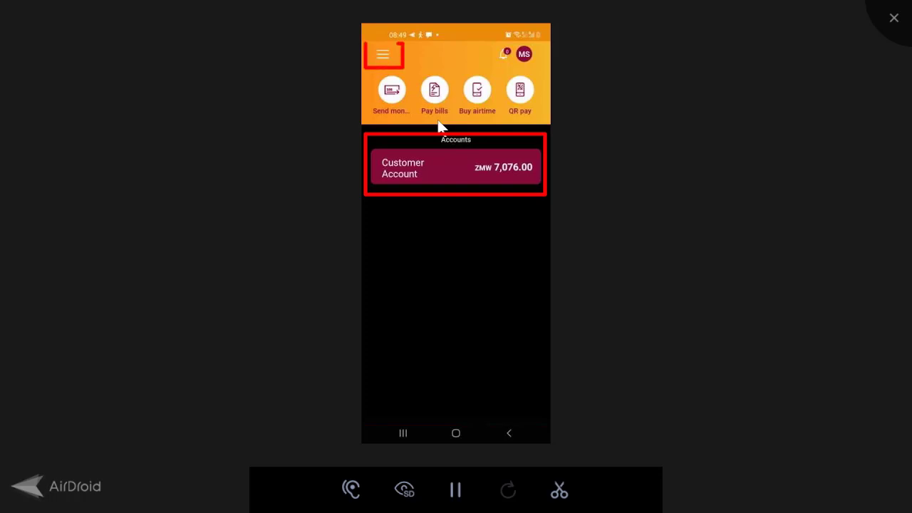
{"action": "left_click", "coordinate": [391, 61]}
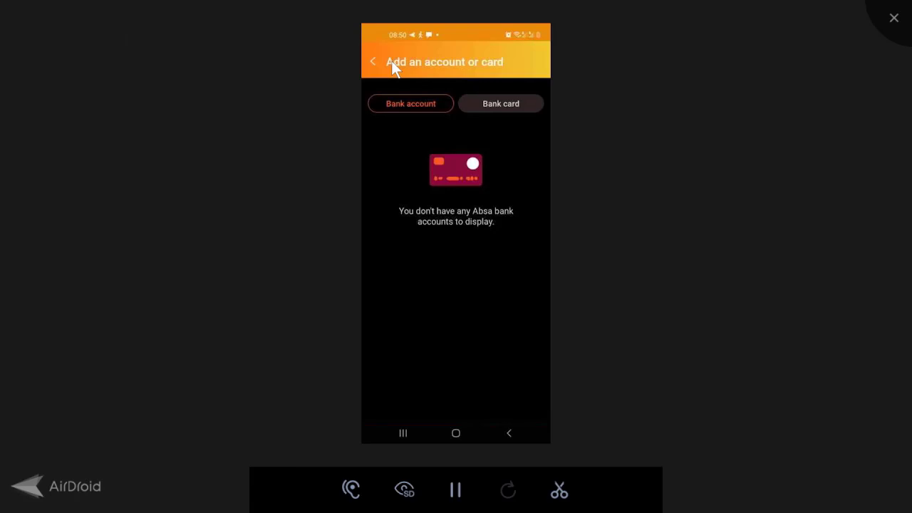
- On the Bank card tab, enter cardholder name, card number, expiry 06/25, CVV and nickname M-Pesa
{"action": "left_click", "coordinate": [501, 104]}
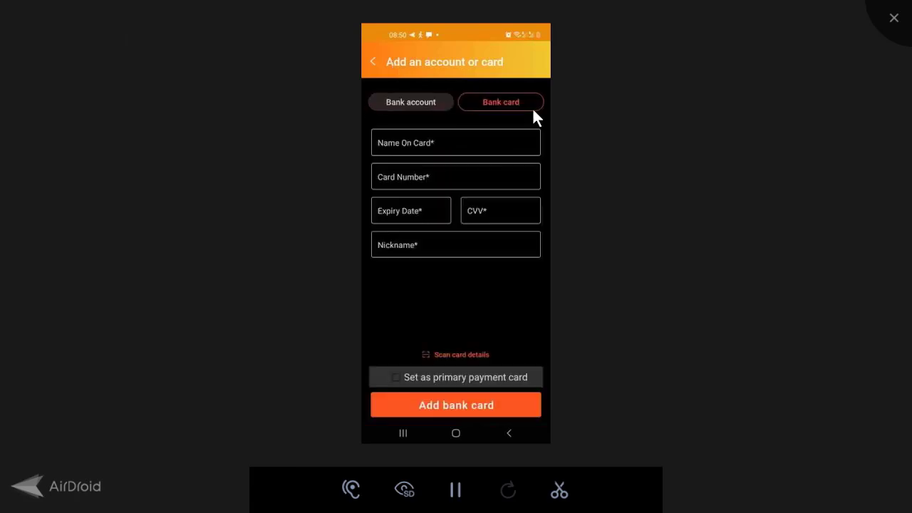
{"action": "type", "text": "Mulonda"}
{"action": "key", "text": "Tab"}
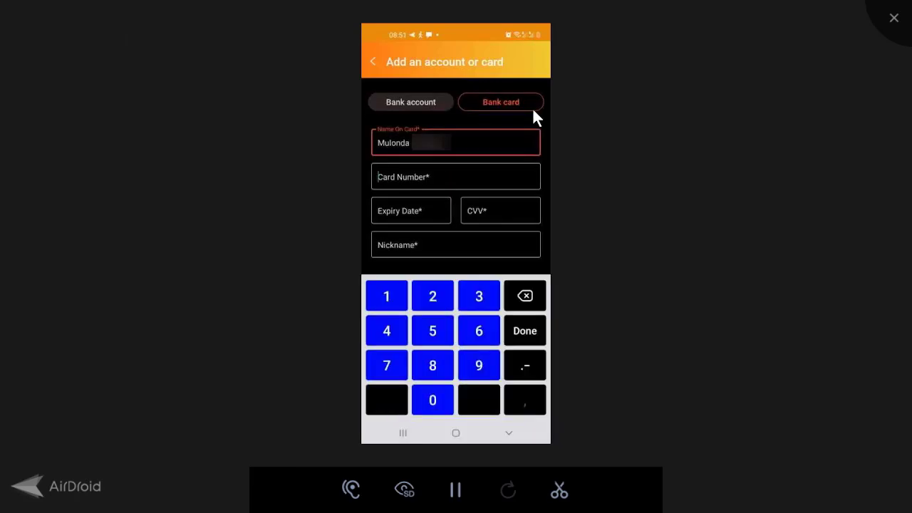
{"action": "type", "text": "498XXXXXXXXXXX71"}
{"action": "key", "text": "Tab"}
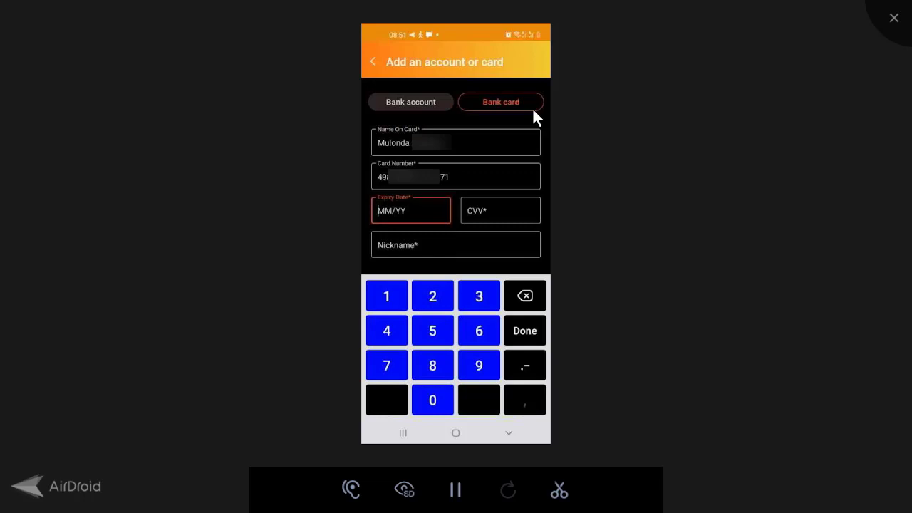
{"action": "type", "text": "0625"}
{"action": "key", "text": "Tab"}
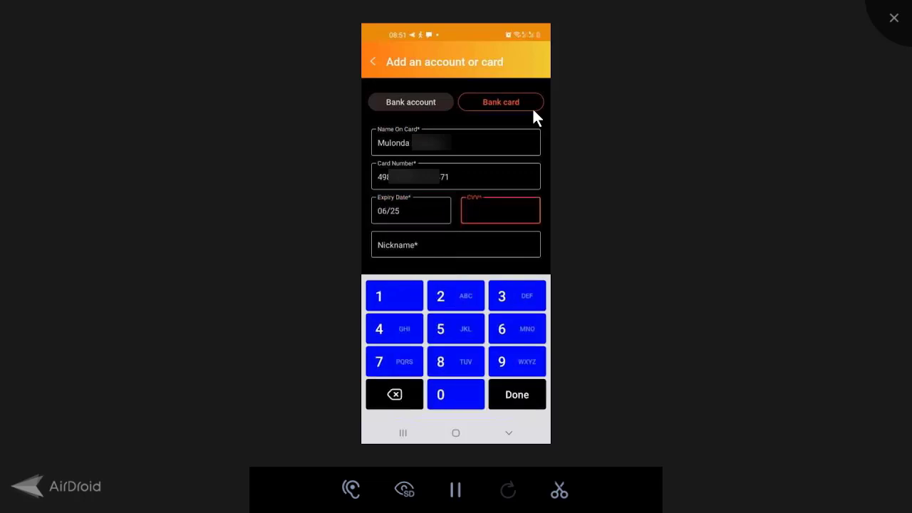
{"action": "type", "text": "XXX"}
{"action": "key", "text": "Tab"}
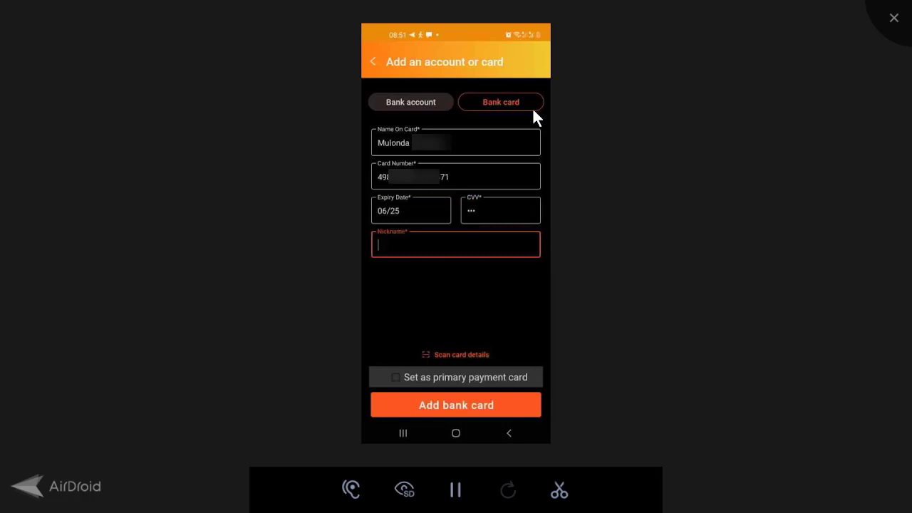
{"action": "type", "text": "M-Pesa"}
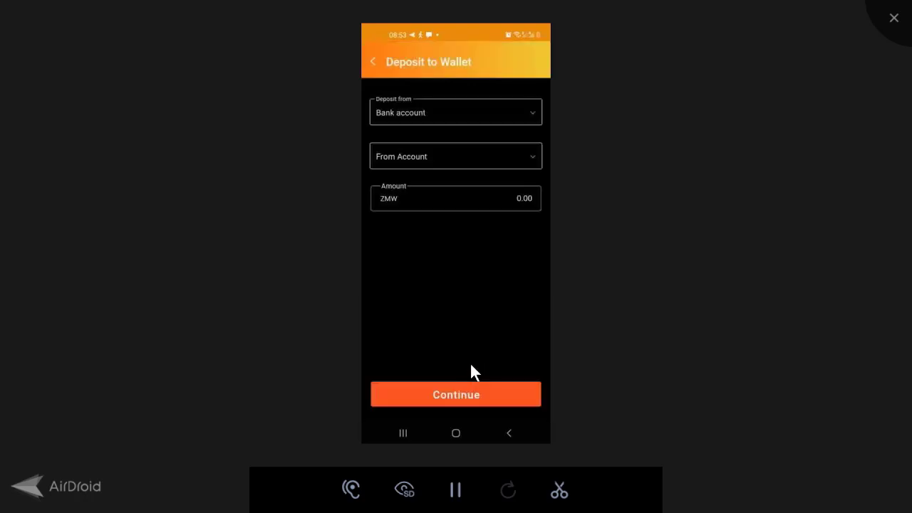
- Switch the deposit source to Bank card, pick the saved card, and enter 1200 as the amount
{"action": "left_click", "coordinate": [544, 159]}
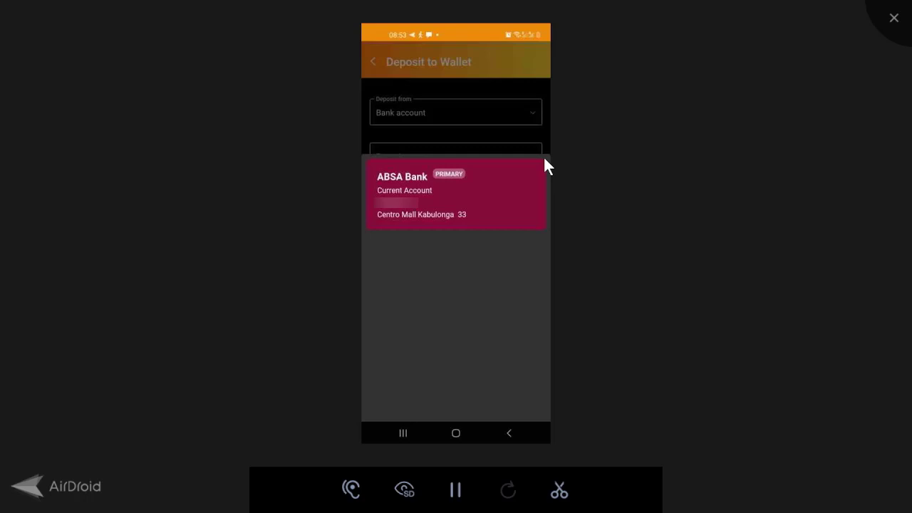
{"action": "left_click", "coordinate": [544, 160]}
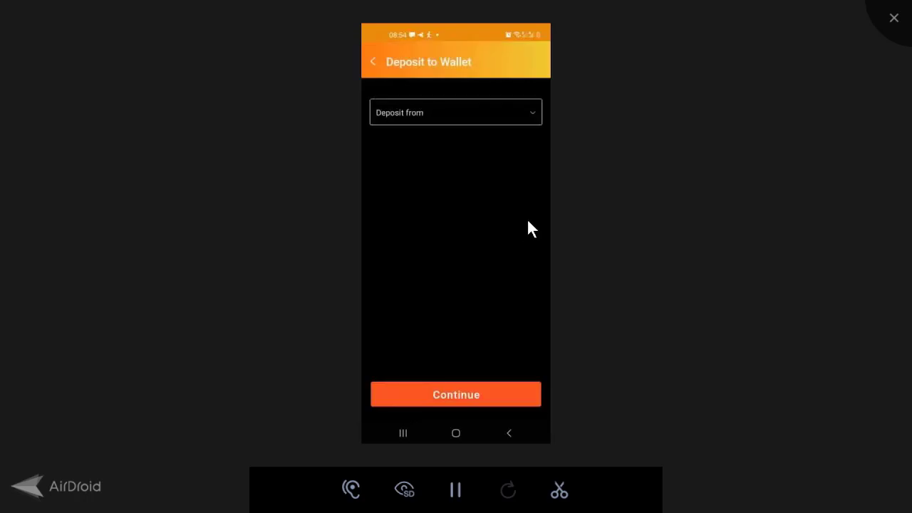
{"action": "left_click", "coordinate": [537, 124]}
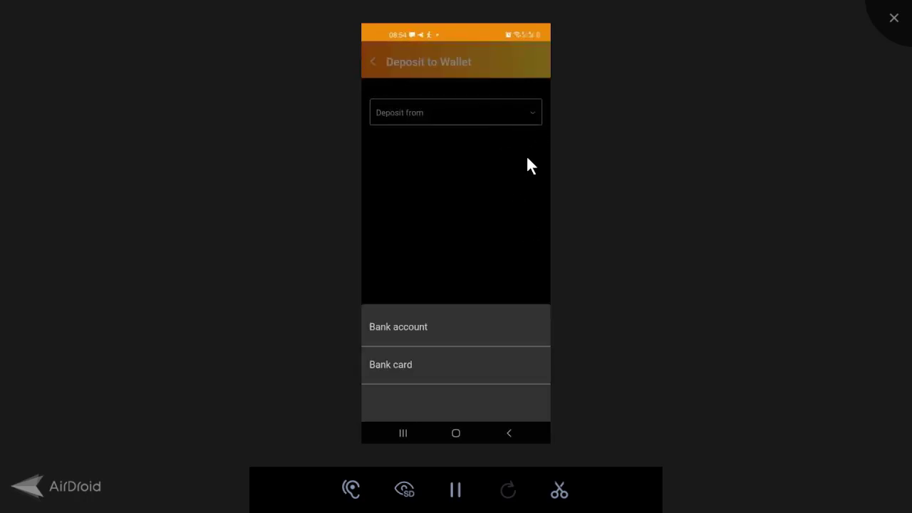
{"action": "left_click", "coordinate": [458, 375]}
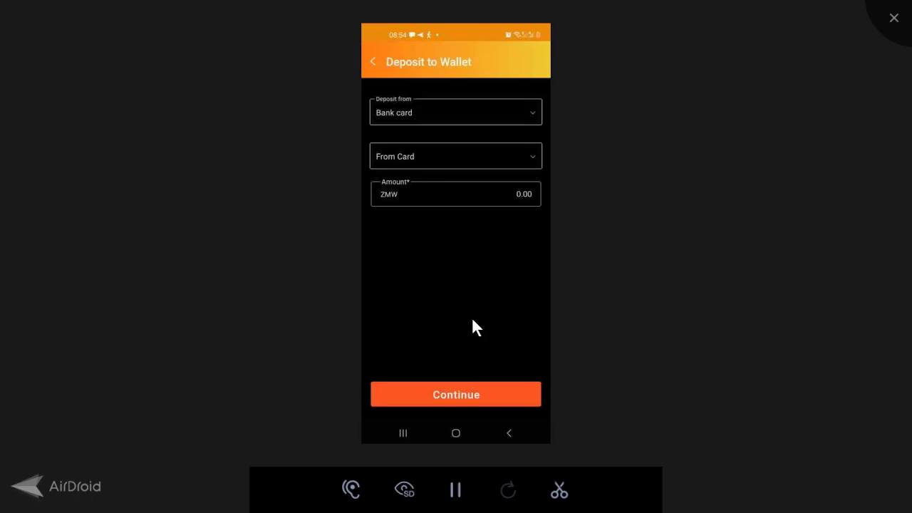
{"action": "left_click", "coordinate": [546, 159]}
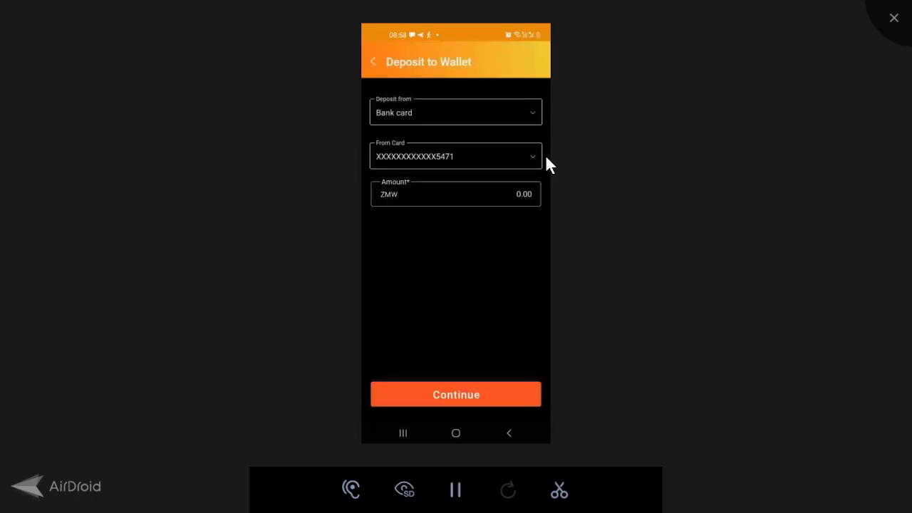
{"action": "type", "text": "120"}
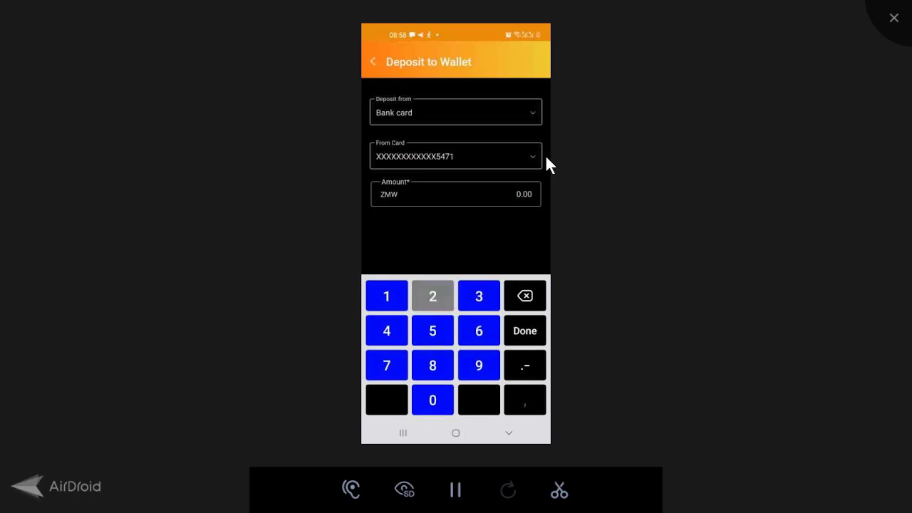
{"action": "type", "text": "0"}
{"action": "key", "text": "Return"}
{"action": "key", "text": "Return"}
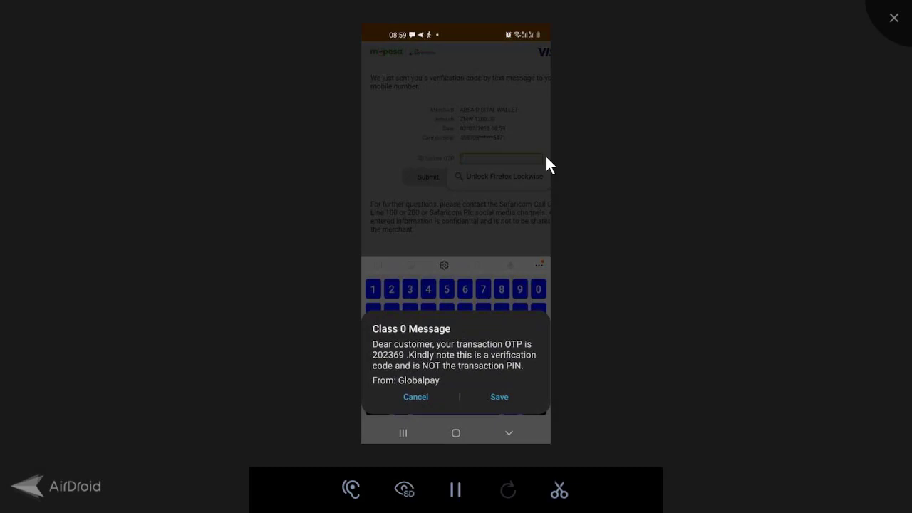
- Dismiss the code message, then paste and submit the one-time verification code
{"action": "key", "text": "Escape"}
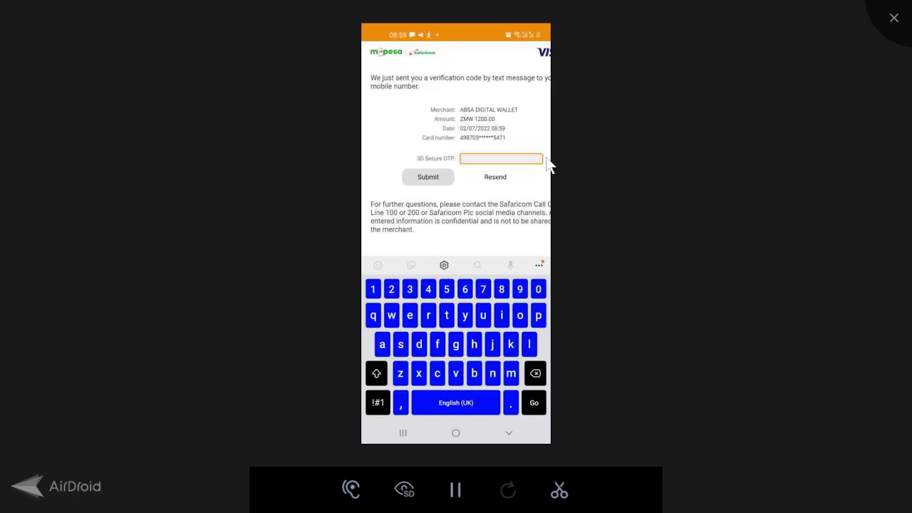
{"action": "key", "text": "ctrl+v"}
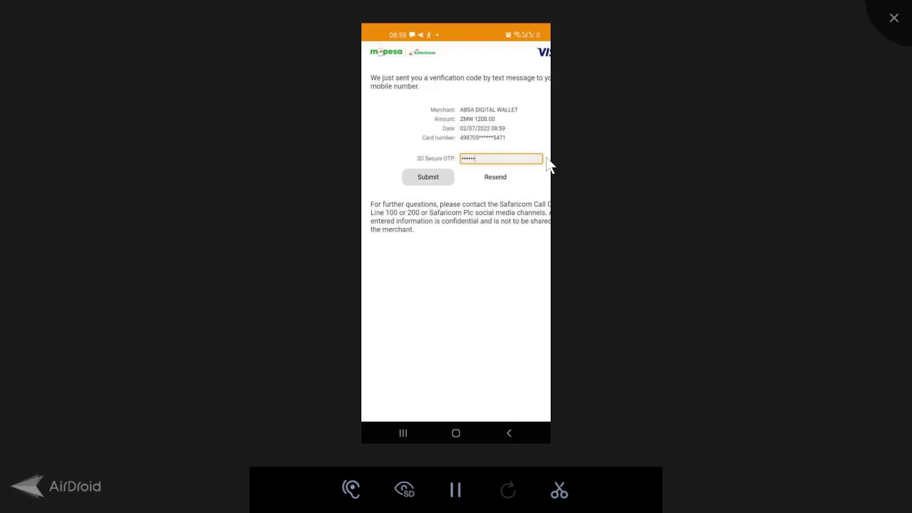
{"action": "key", "text": "Return"}
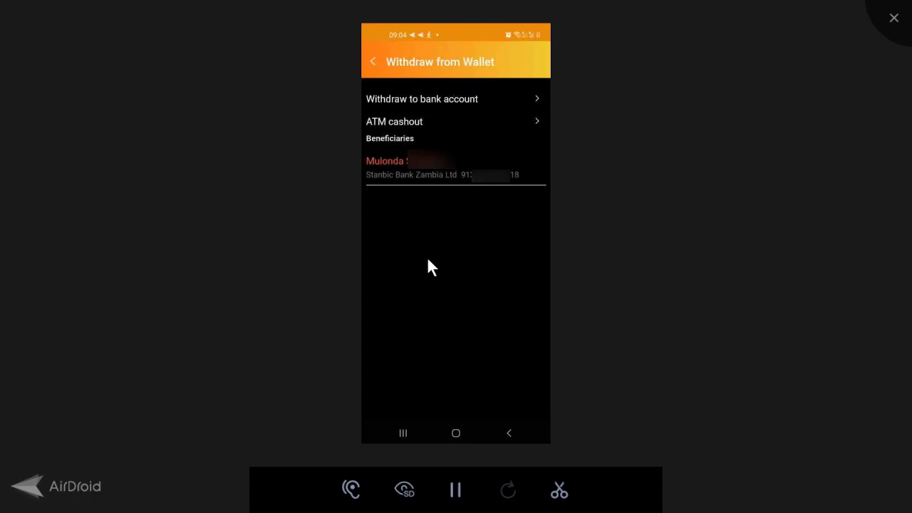
{"action": "left_click", "coordinate": [433, 125]}
- Start a withdrawal to a bank account
{"action": "left_click", "coordinate": [504, 111]}
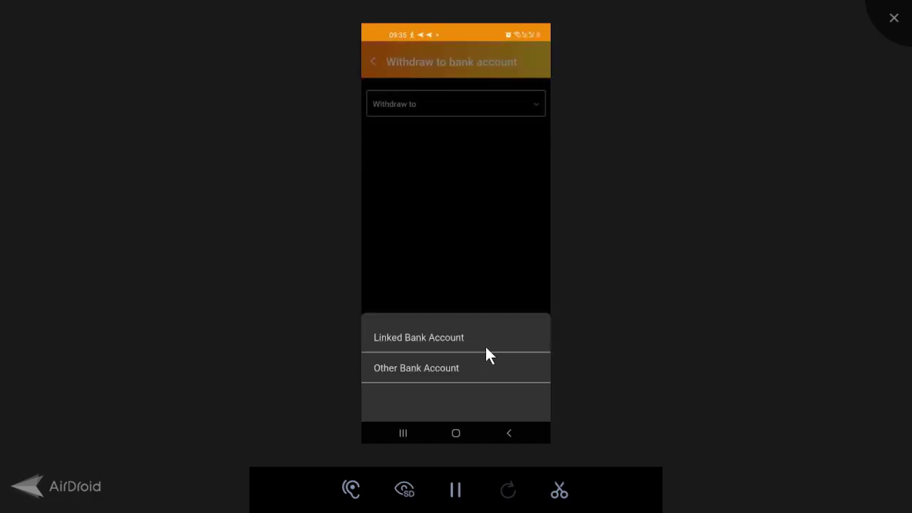
- Choose Other Bank Account and submit the ZMW 8000 Ecobank Zambia withdrawal for confirmation
{"action": "left_click", "coordinate": [476, 383]}
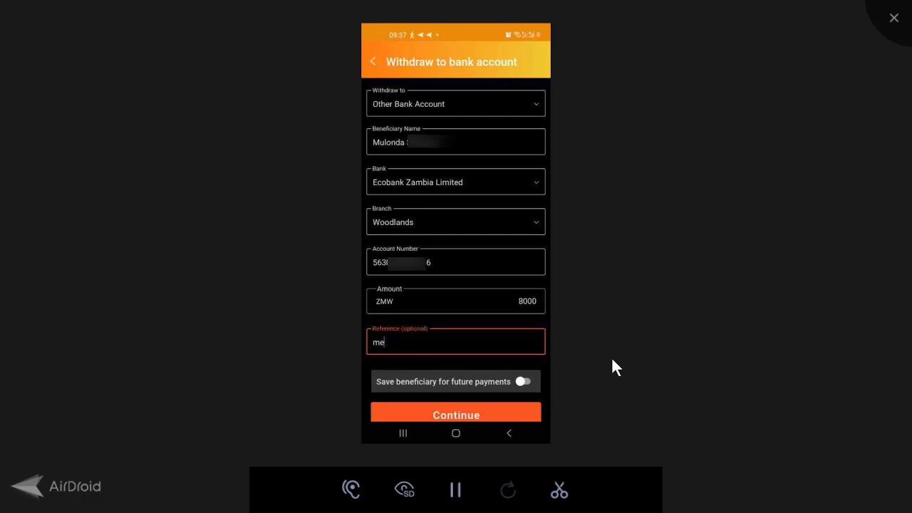
{"action": "key", "text": "Return"}
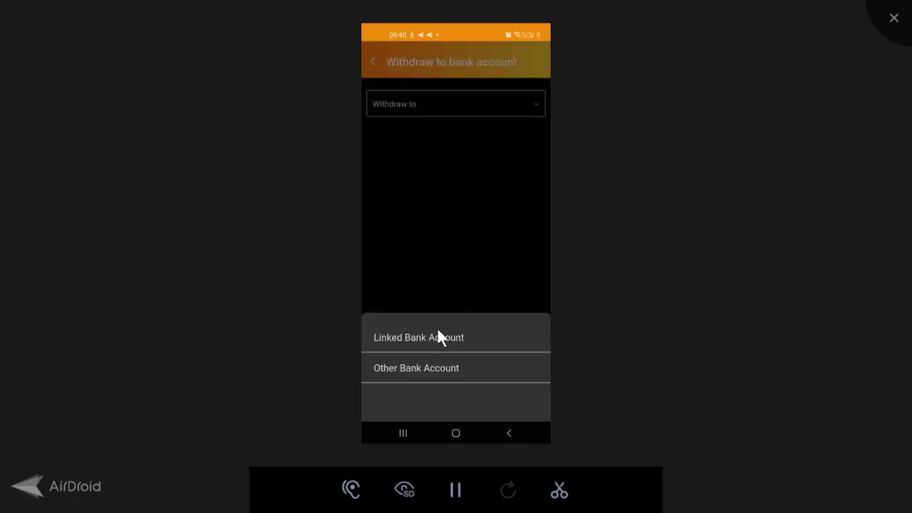
- Target the linked Absa Bank account and enter a withdrawal amount of 8270
{"action": "left_click", "coordinate": [437, 335]}
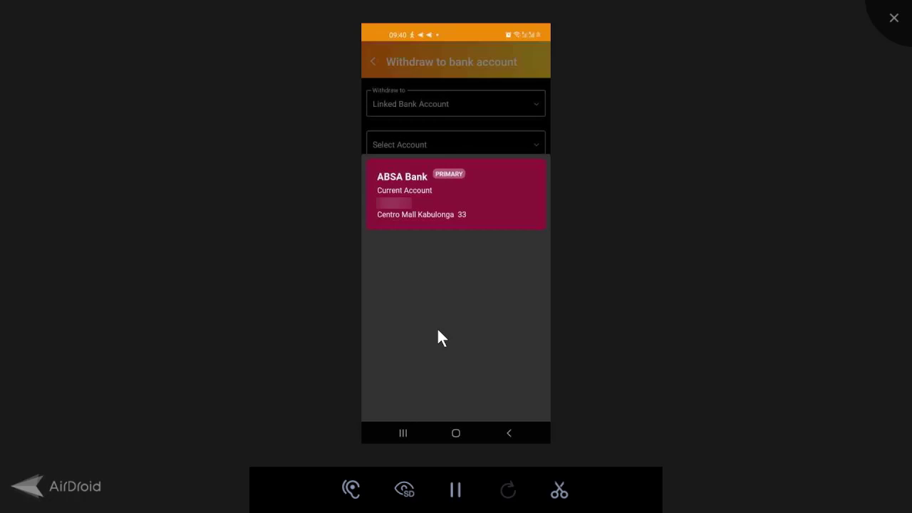
{"action": "type", "text": "8270"}
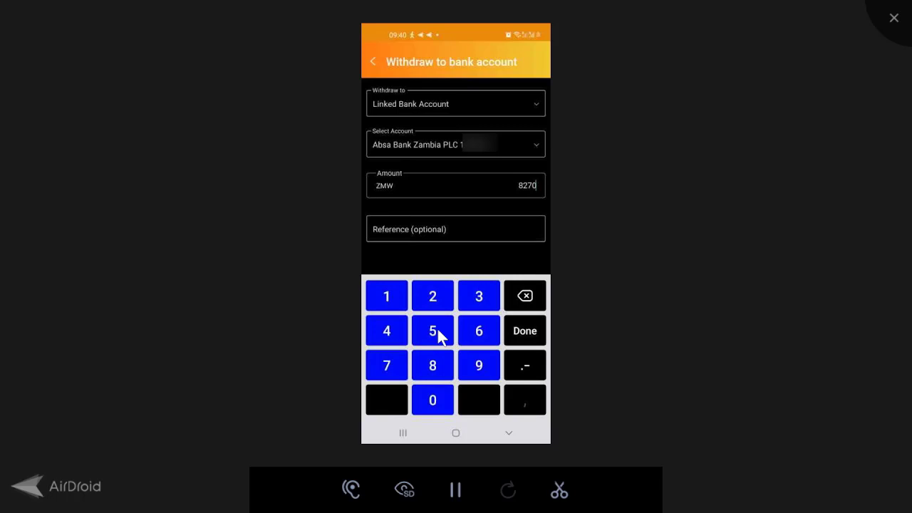
{"action": "key", "text": "Return"}
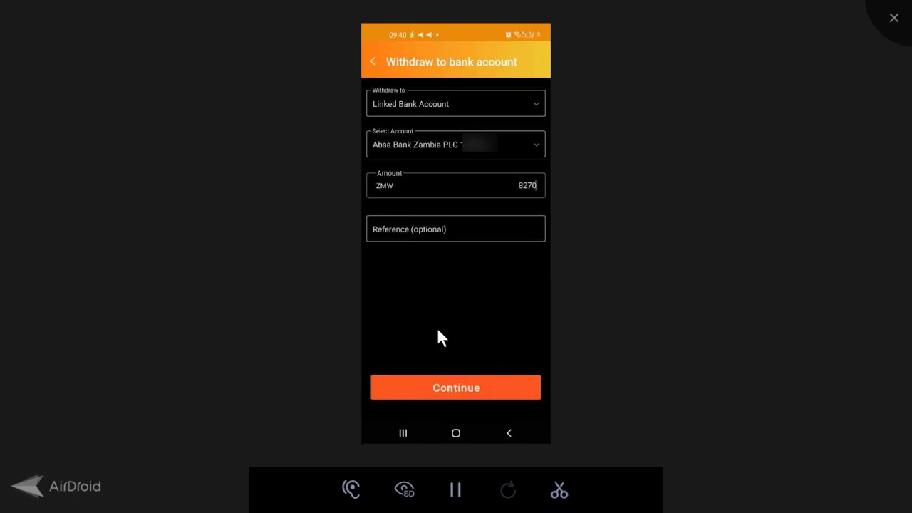